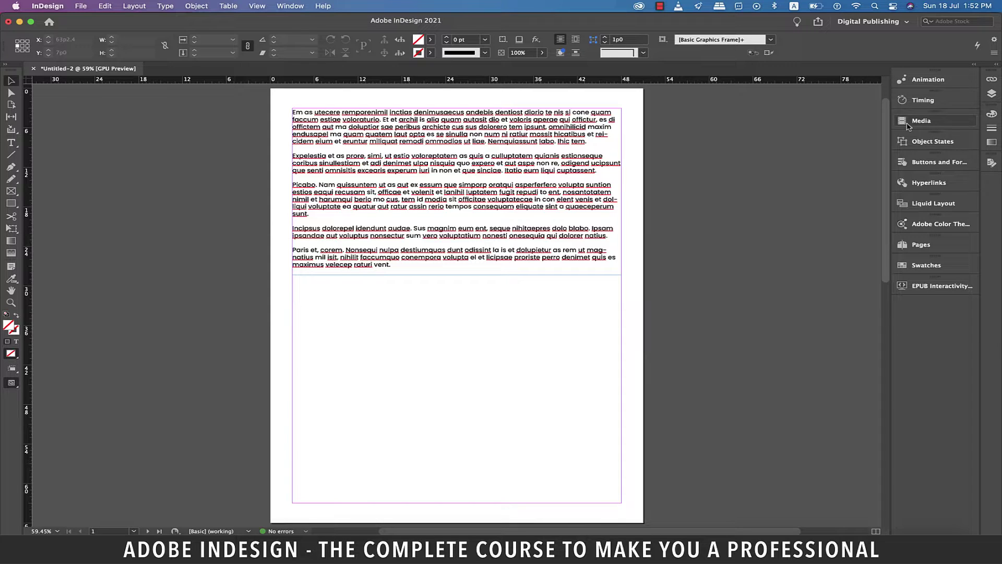
- Bring up the empty Media panel and float it beside the page
{"action": "left_click", "coordinate": [291, 7]}
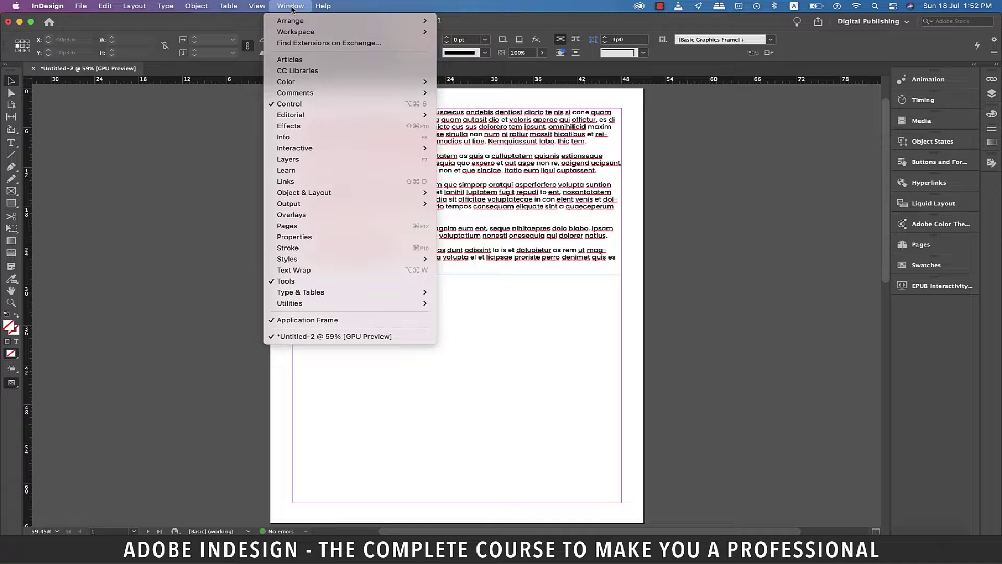
{"action": "mouse_move", "coordinate": [334, 148]}
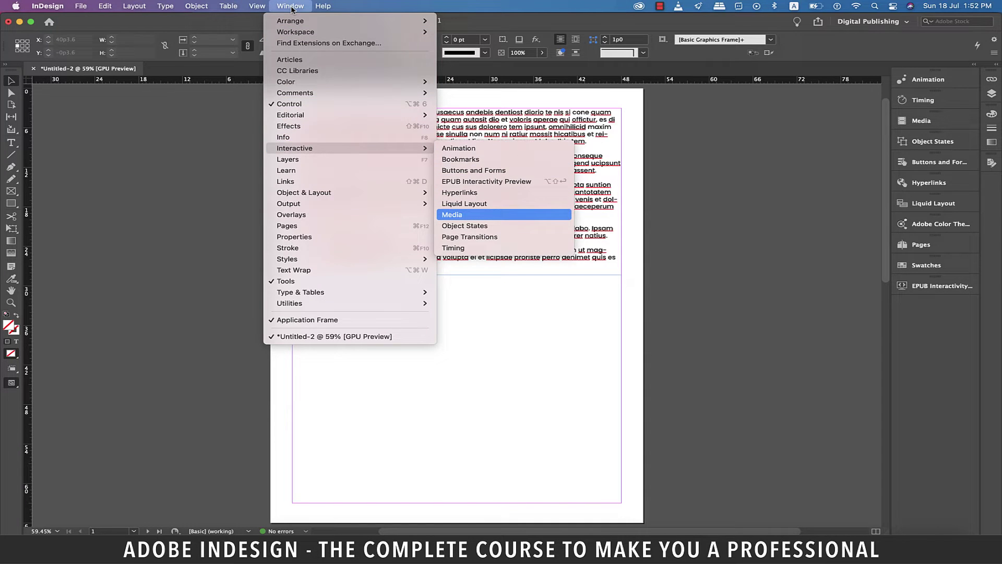
{"action": "left_click", "coordinate": [926, 123]}
{"action": "left_click", "coordinate": [930, 122]}
{"action": "left_click_drag", "start_coordinate": [845, 116], "coordinate": [827, 102]}
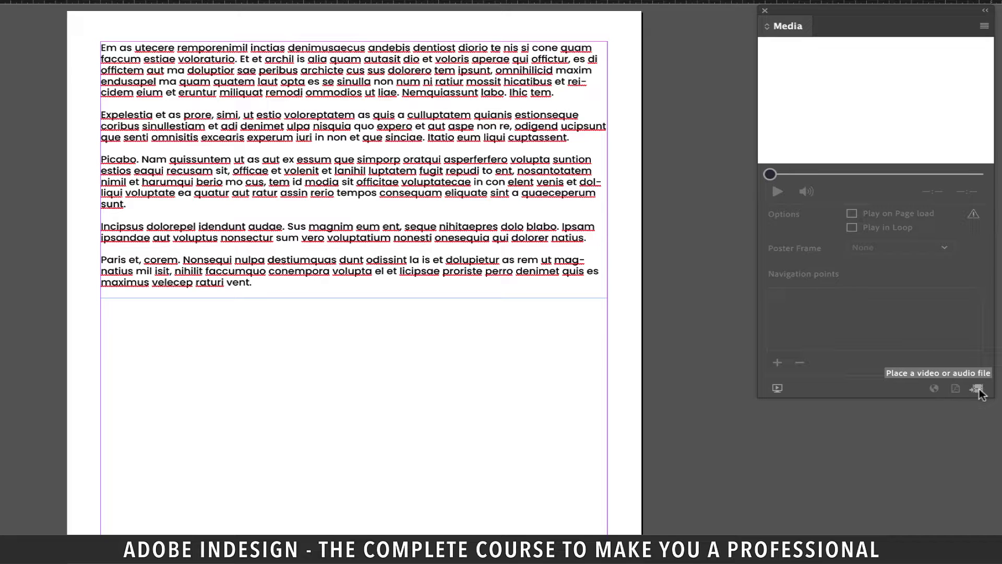
- Place 14.4_Inserting videos.mp4 in a frame drawn below the body text
{"action": "left_click", "coordinate": [978, 391]}
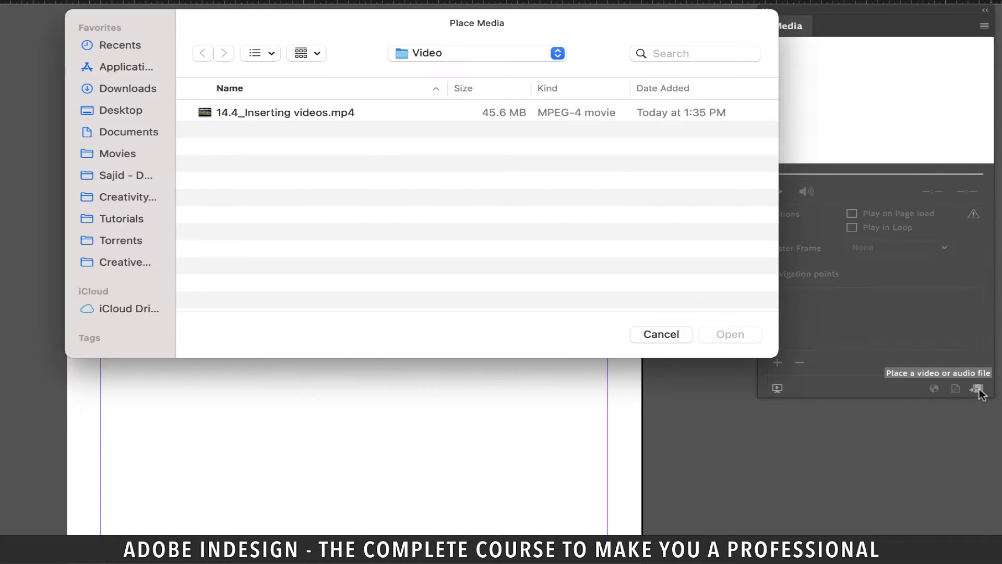
{"action": "left_click", "coordinate": [281, 119]}
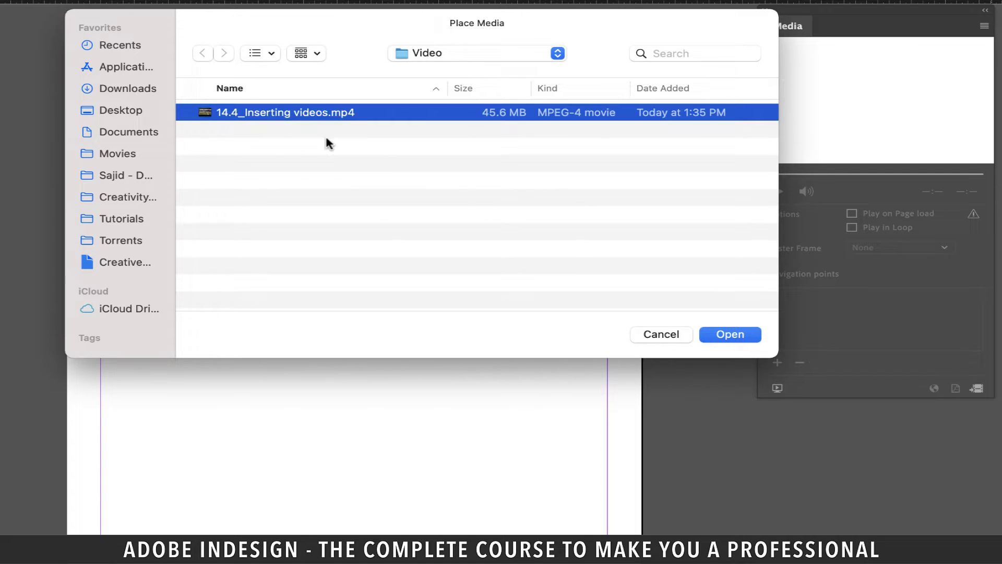
{"action": "left_click", "coordinate": [726, 336]}
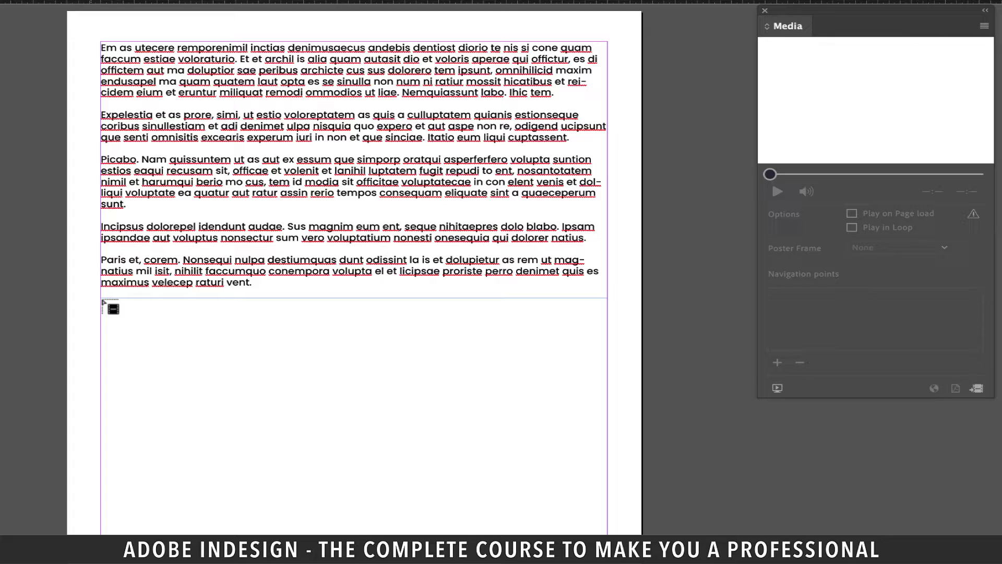
{"action": "left_click_drag", "start_coordinate": [102, 301], "coordinate": [361, 448]}
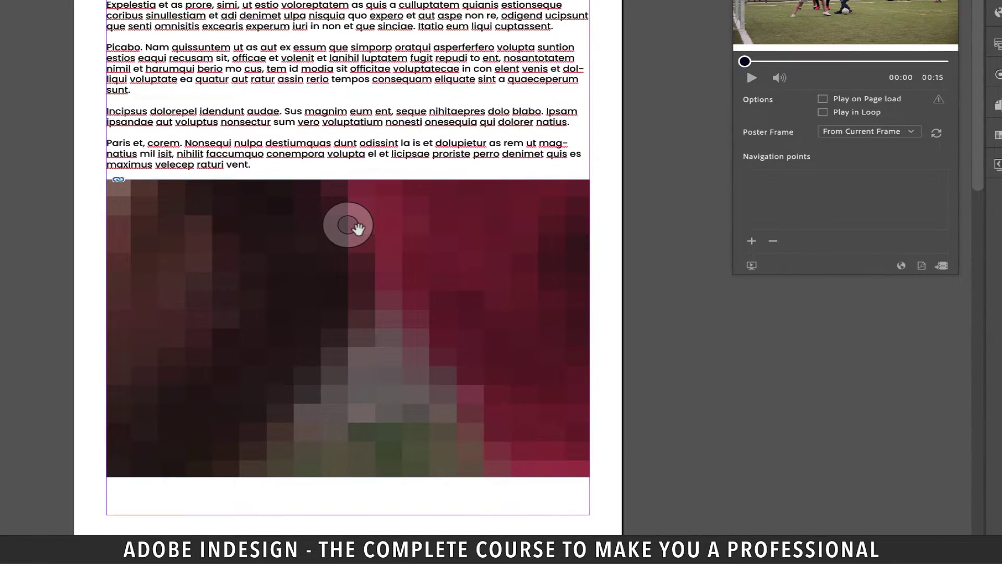
- Apply Fitting > Fit Content to Frame so the video fills its frame
{"action": "right_click", "coordinate": [358, 229]}
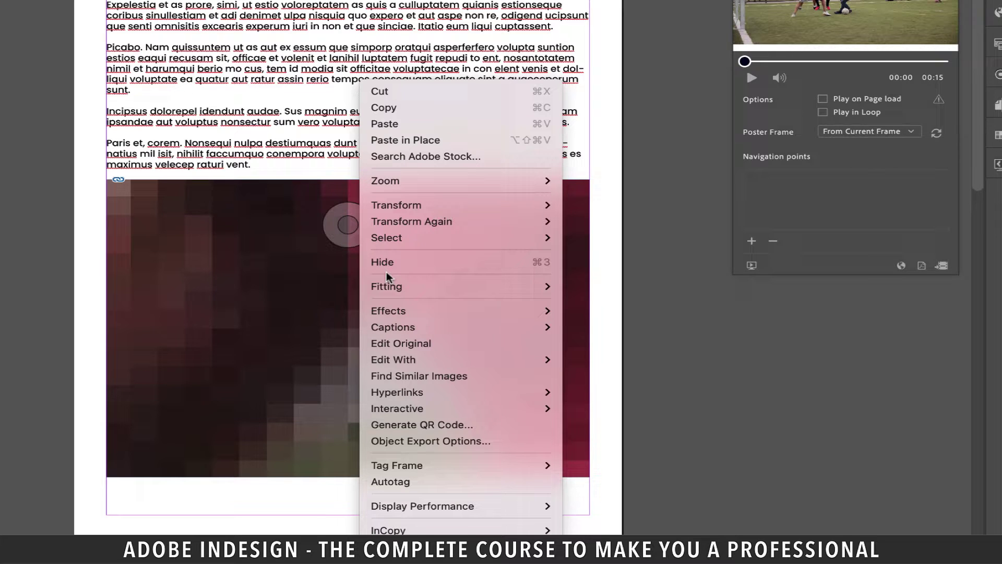
{"action": "mouse_move", "coordinate": [388, 285]}
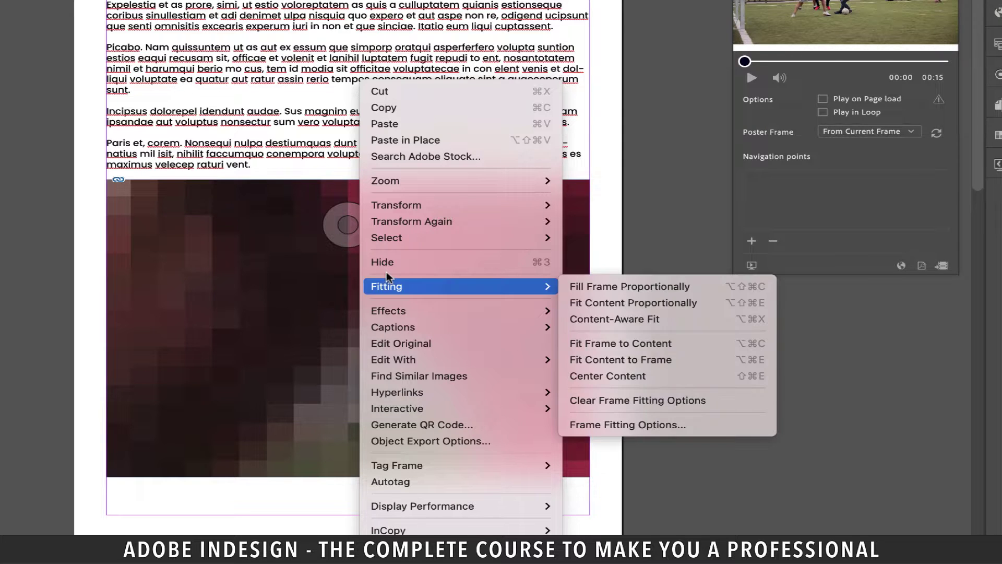
{"action": "left_click", "coordinate": [636, 359]}
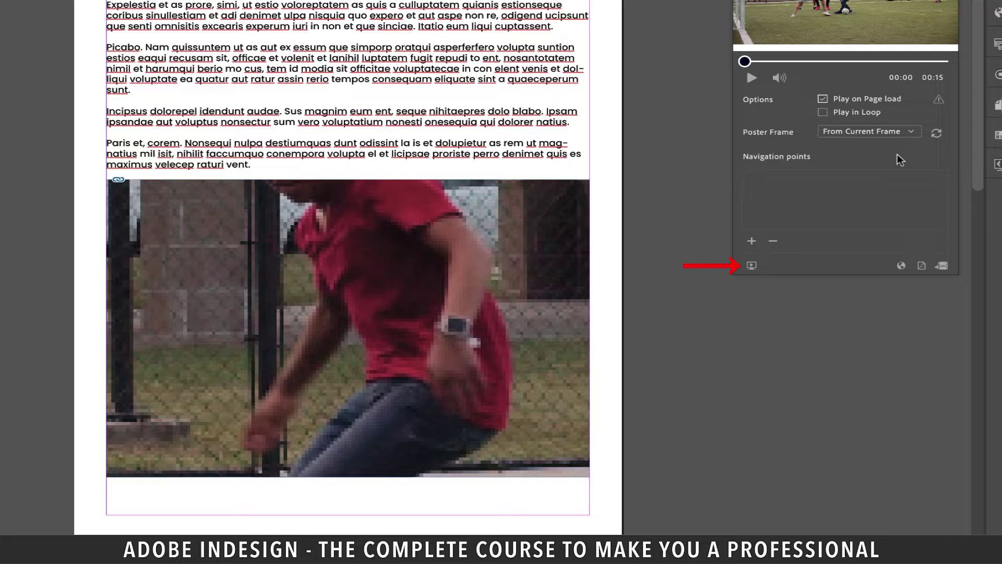
- Preview the playable video, then scroll to page 2 and deselect the video frame
{"action": "key", "text": "ctrl+shift+Return"}
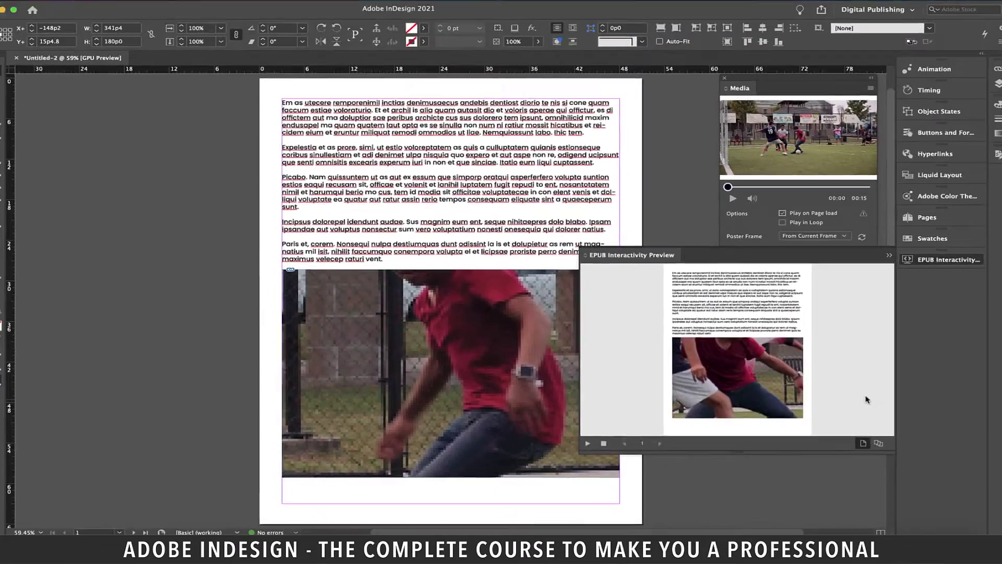
{"action": "scroll", "coordinate": [526, 253], "scroll_direction": "down", "scroll_amount": 5}
{"action": "scroll", "coordinate": [570, 306], "scroll_direction": "down", "scroll_amount": 8}
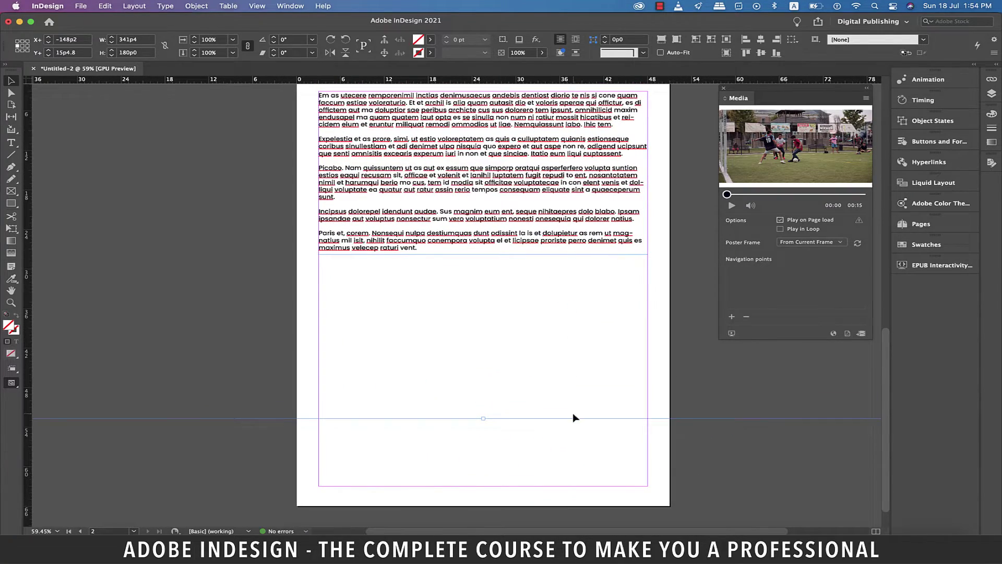
{"action": "left_click", "coordinate": [573, 415]}
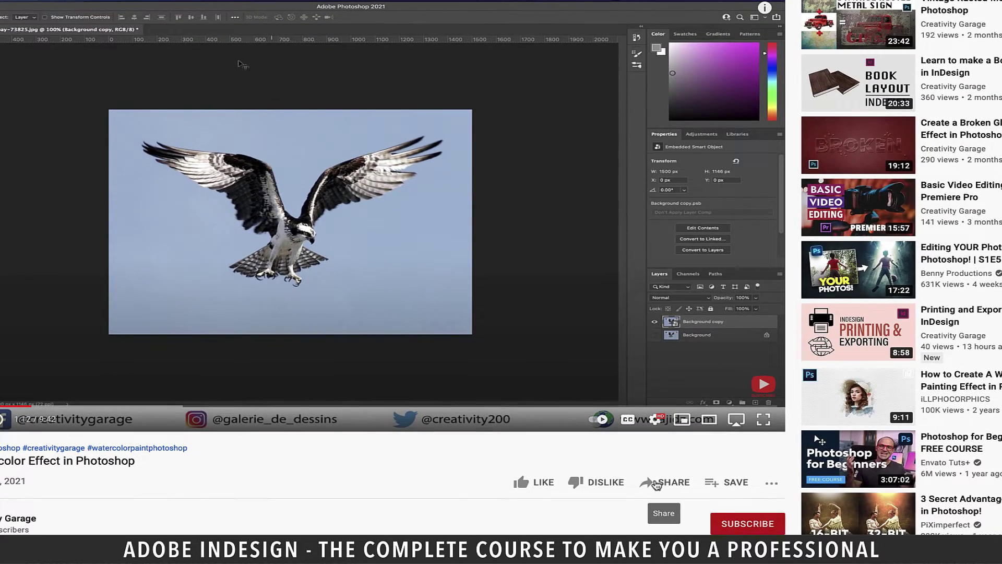
- Copy the watercolor tutorial's iframe code from YouTube's Share > Embed dialog
{"action": "left_click", "coordinate": [659, 483]}
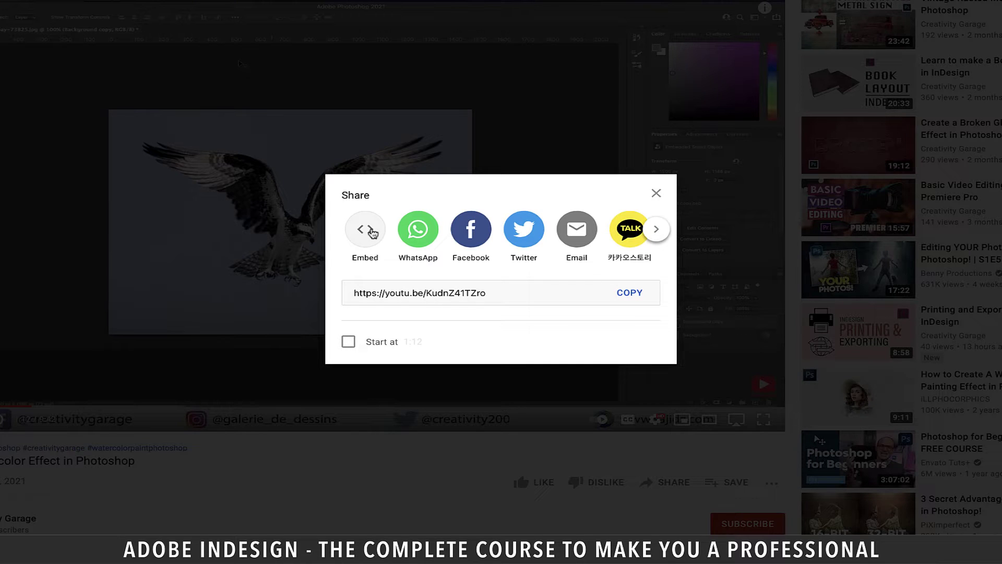
{"action": "left_click", "coordinate": [372, 232]}
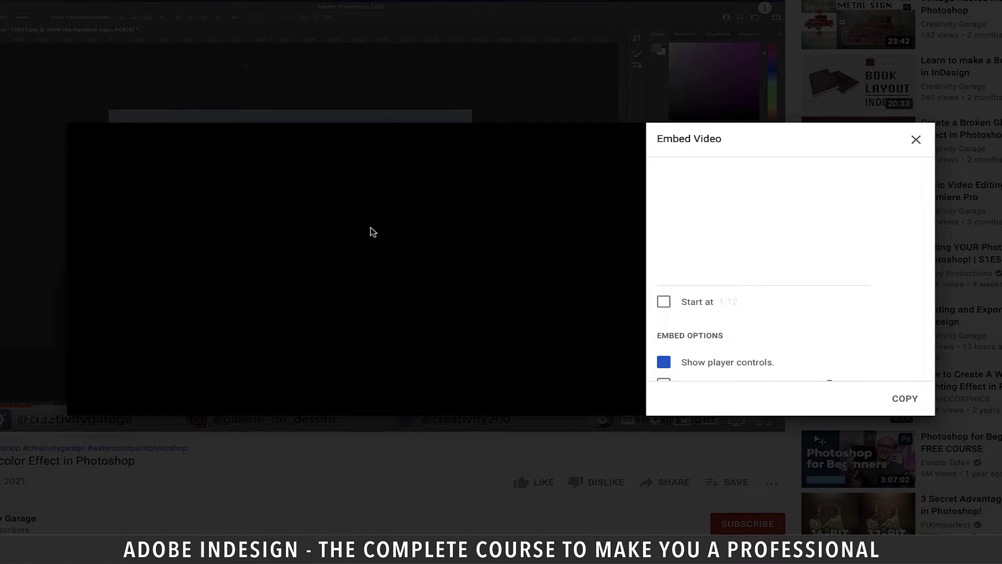
{"action": "double_click", "coordinate": [747, 174]}
{"action": "left_click", "coordinate": [747, 174]}
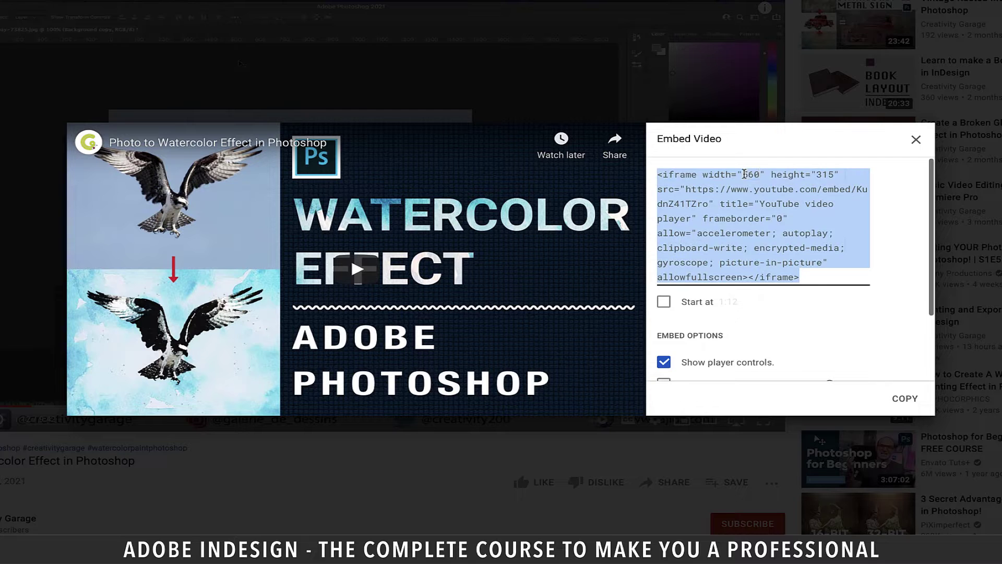
{"action": "left_click", "coordinate": [836, 184]}
{"action": "left_click", "coordinate": [823, 205]}
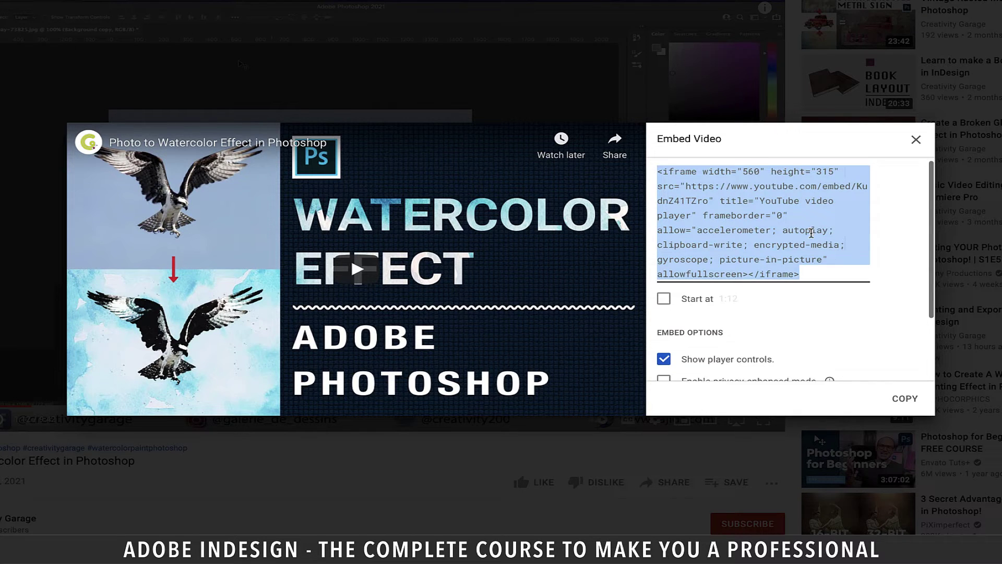
{"action": "scroll", "coordinate": [812, 233], "scroll_direction": "down", "scroll_amount": 1}
{"action": "left_click", "coordinate": [905, 398]}
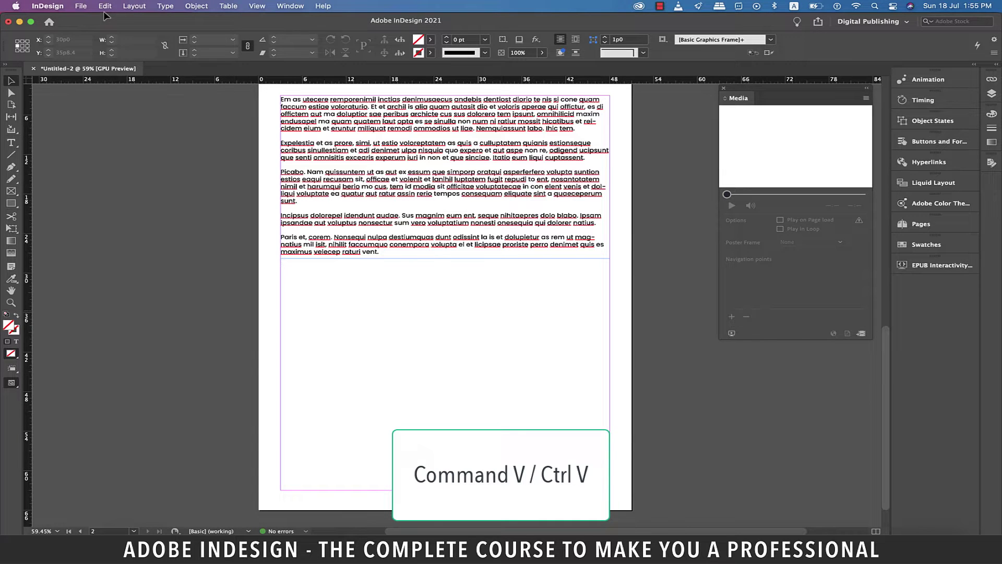
- Paste the YouTube embed onto page 2 and move its frame below the text
{"action": "key", "text": "super+v"}
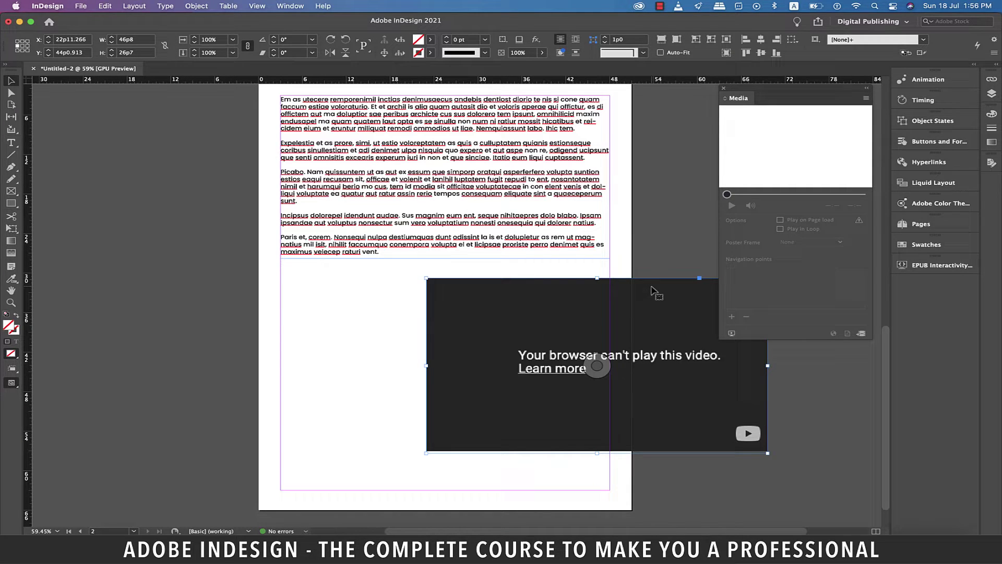
{"action": "left_click_drag", "start_coordinate": [652, 290], "coordinate": [508, 284]}
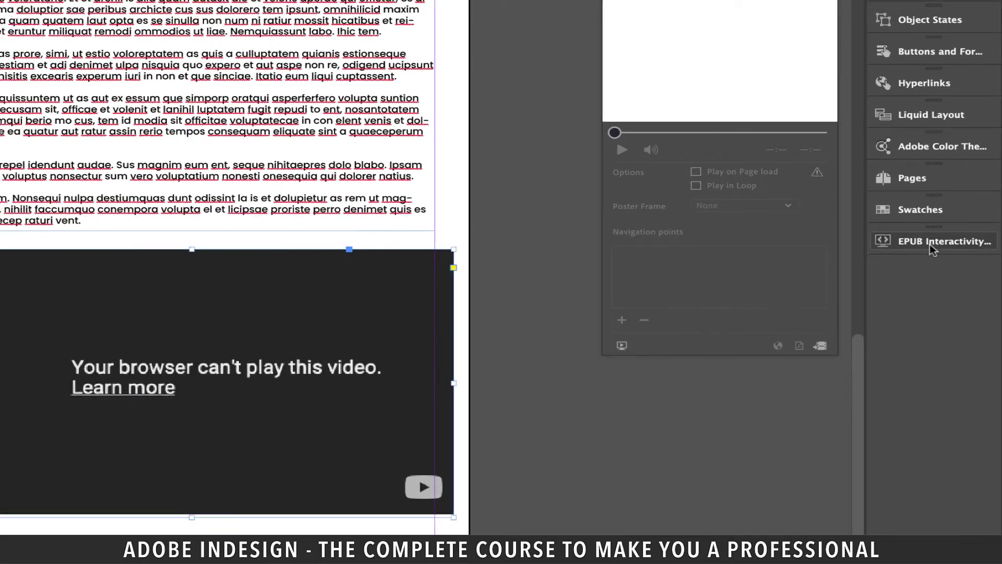
- Preview page 2 and play the embedded YouTube video
{"action": "left_click", "coordinate": [934, 269]}
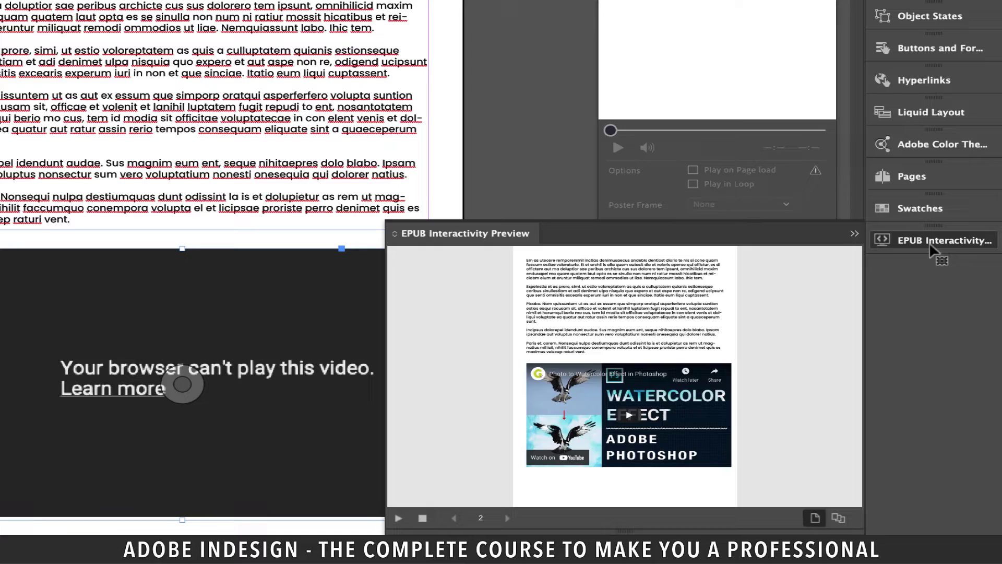
{"action": "left_click", "coordinate": [609, 426]}
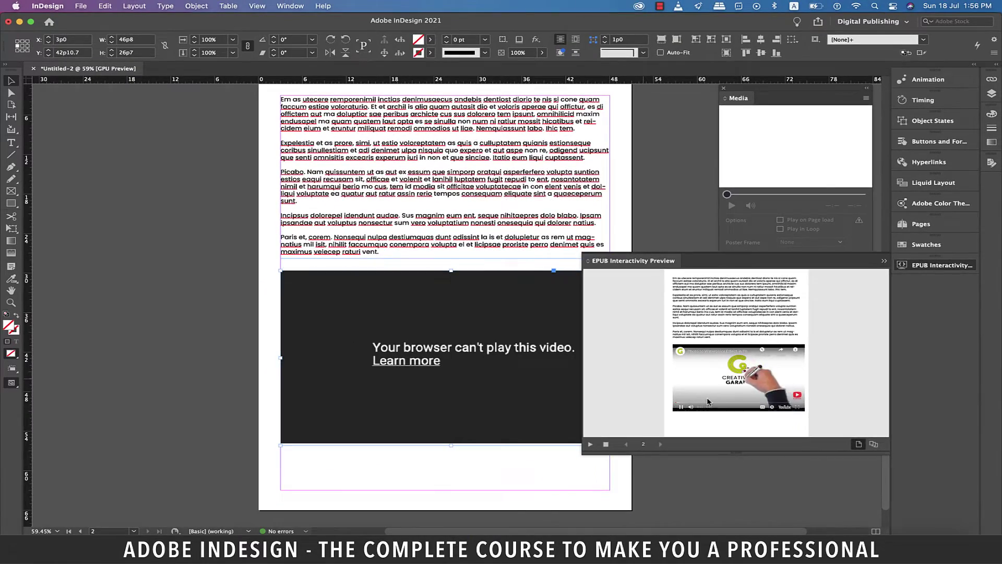
{"action": "left_click", "coordinate": [577, 342]}
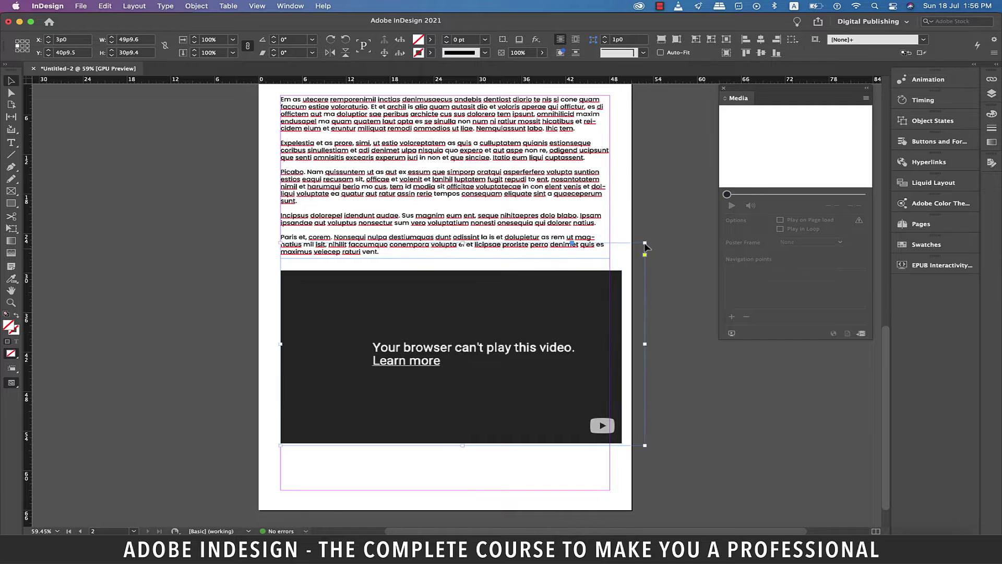
- Enlarge the YouTube frame so the video fills it, then recheck the preview
{"action": "left_click_drag", "start_coordinate": [621, 446], "coordinate": [675, 476]}
{"action": "left_click_drag", "start_coordinate": [542, 388], "coordinate": [522, 388]}
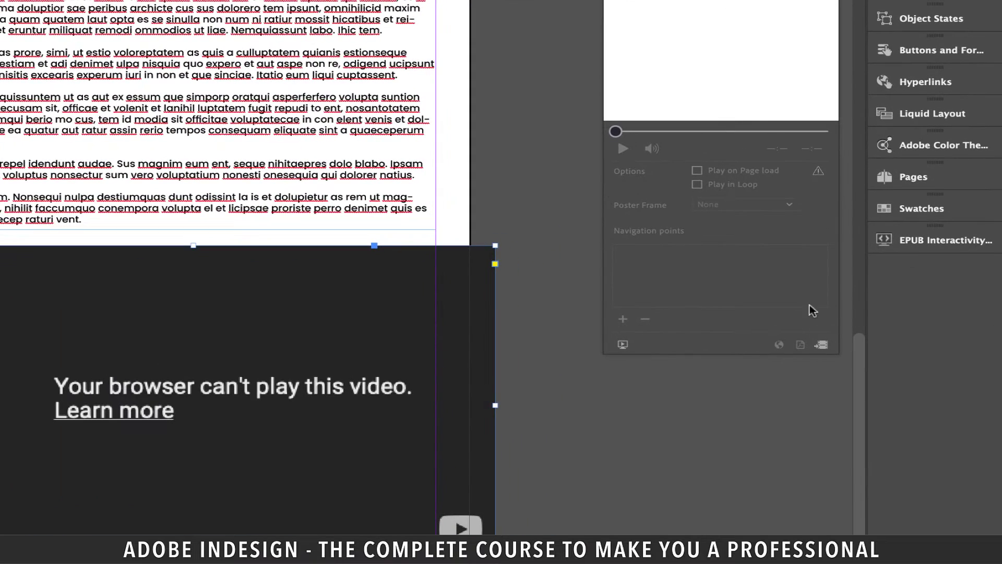
{"action": "left_click", "coordinate": [939, 243]}
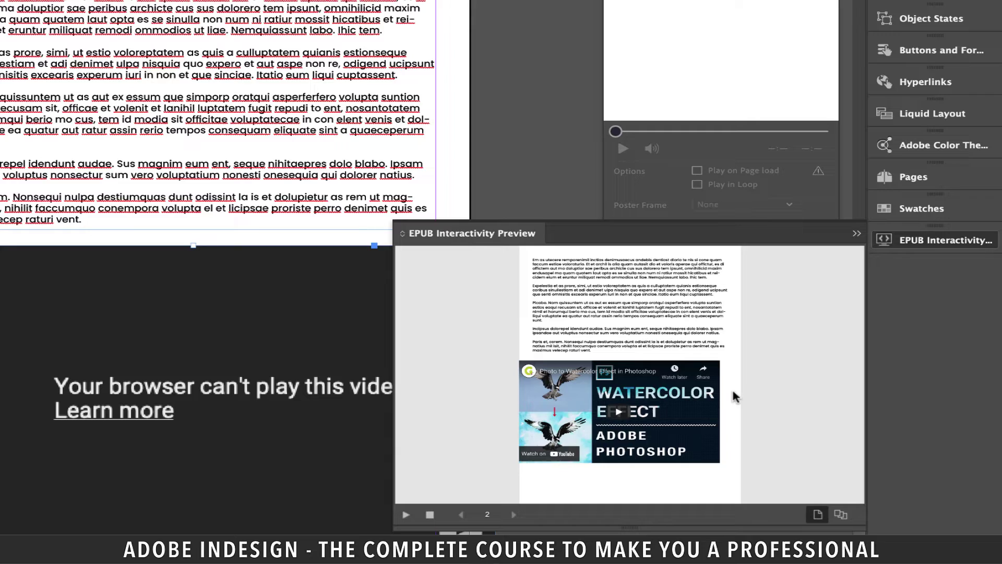
{"action": "left_click", "coordinate": [857, 233]}
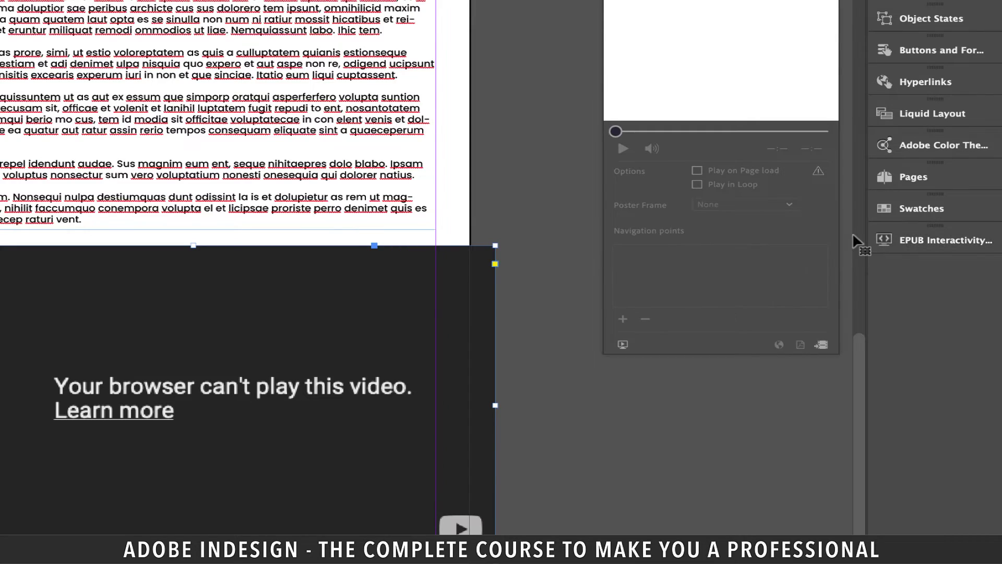
- Check the frame's width, then set horizontal and vertical ruler units to Pixels
{"action": "right_click", "coordinate": [195, 405]}
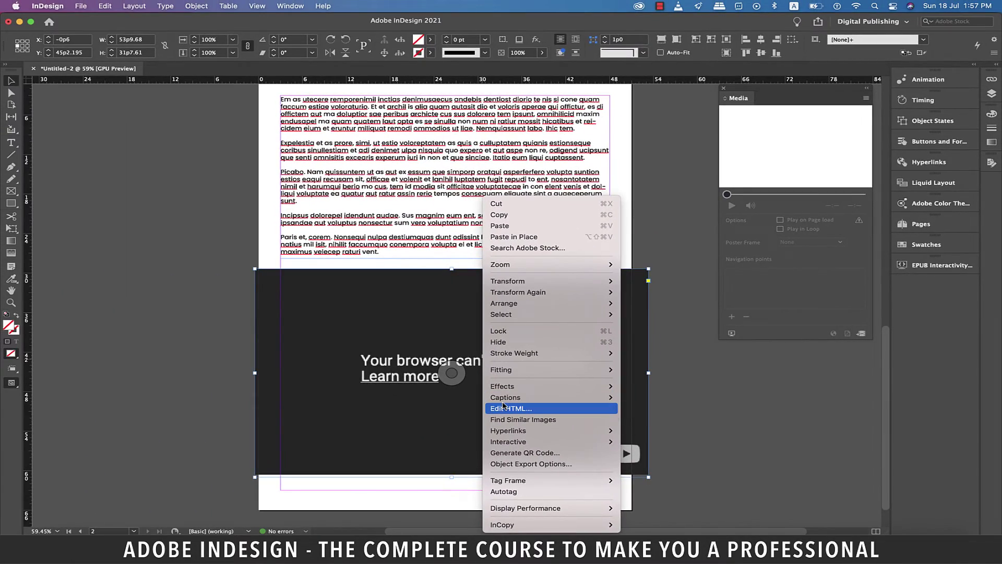
{"action": "left_click", "coordinate": [503, 407]}
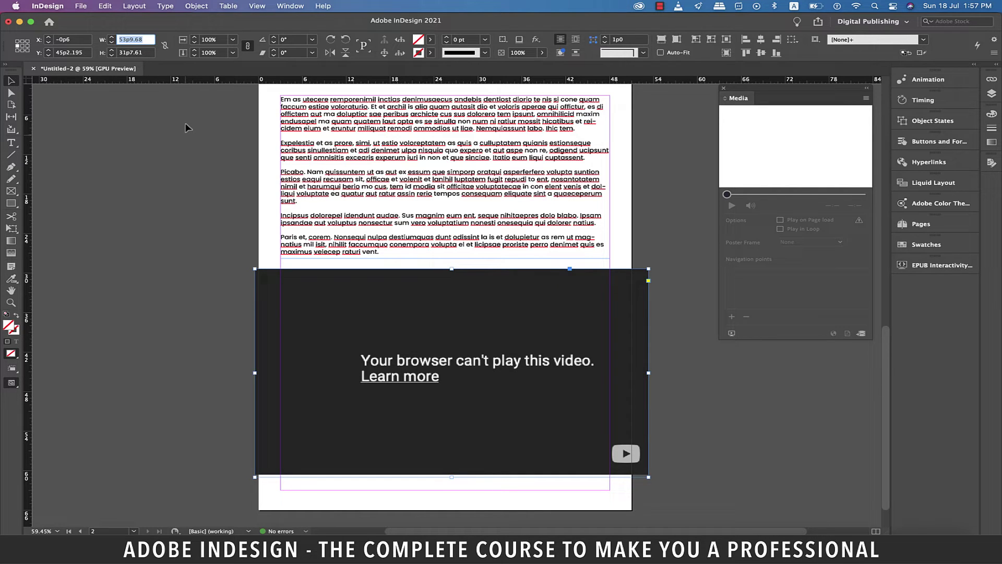
{"action": "left_click", "coordinate": [47, 5]}
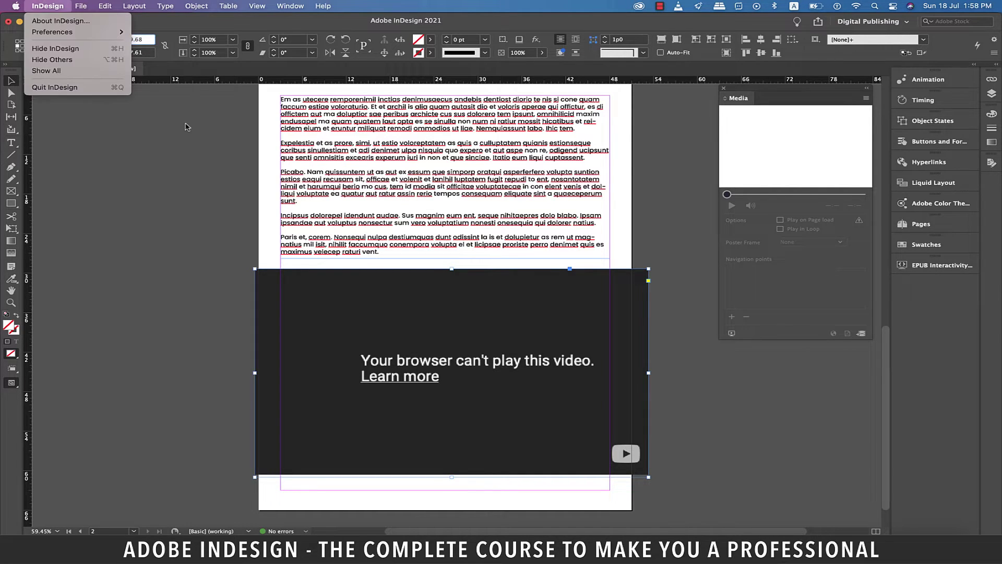
{"action": "mouse_move", "coordinate": [52, 31]}
{"action": "left_click", "coordinate": [176, 99]}
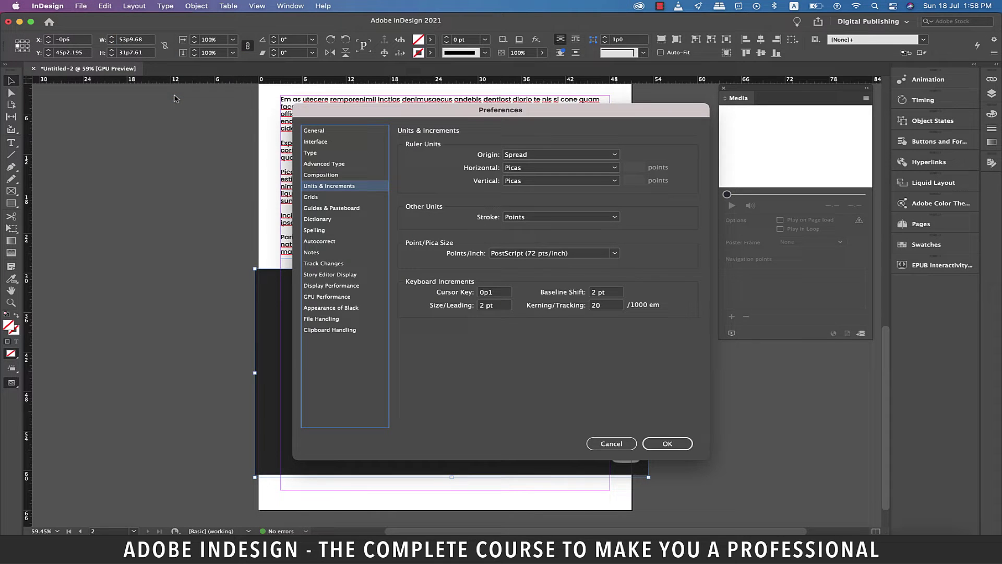
{"action": "left_click", "coordinate": [603, 168]}
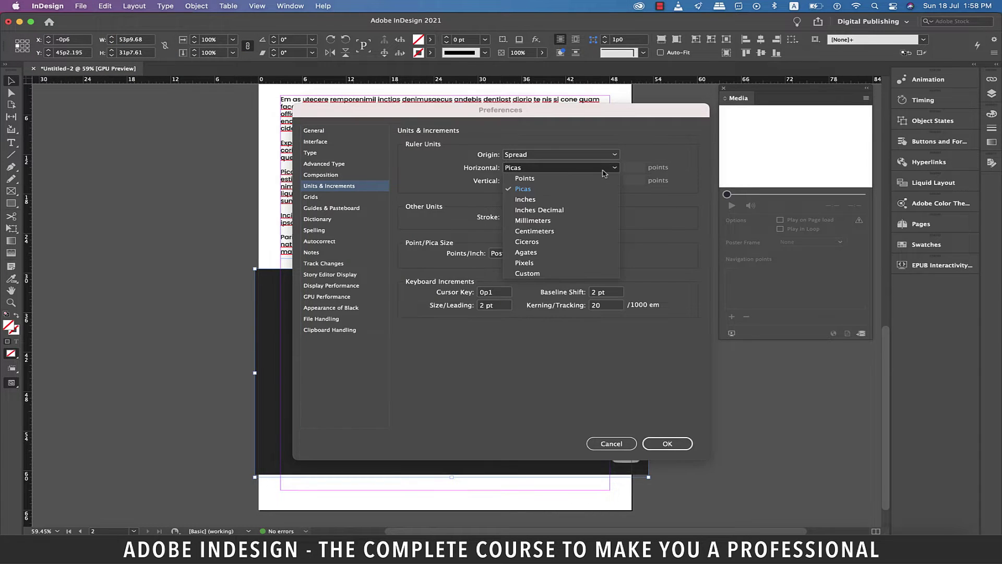
{"action": "left_click", "coordinate": [538, 263]}
{"action": "left_click", "coordinate": [559, 182]}
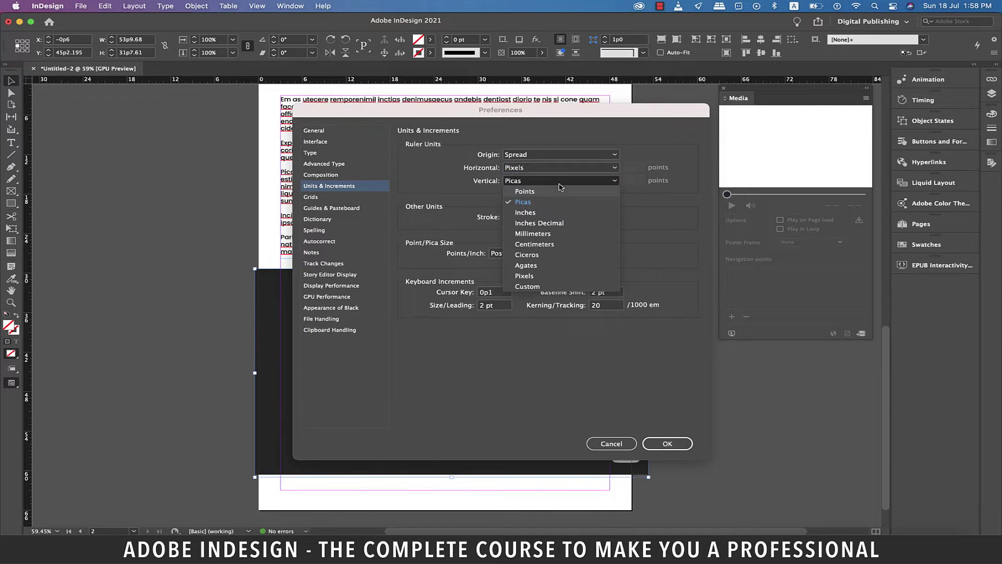
{"action": "left_click", "coordinate": [528, 276]}
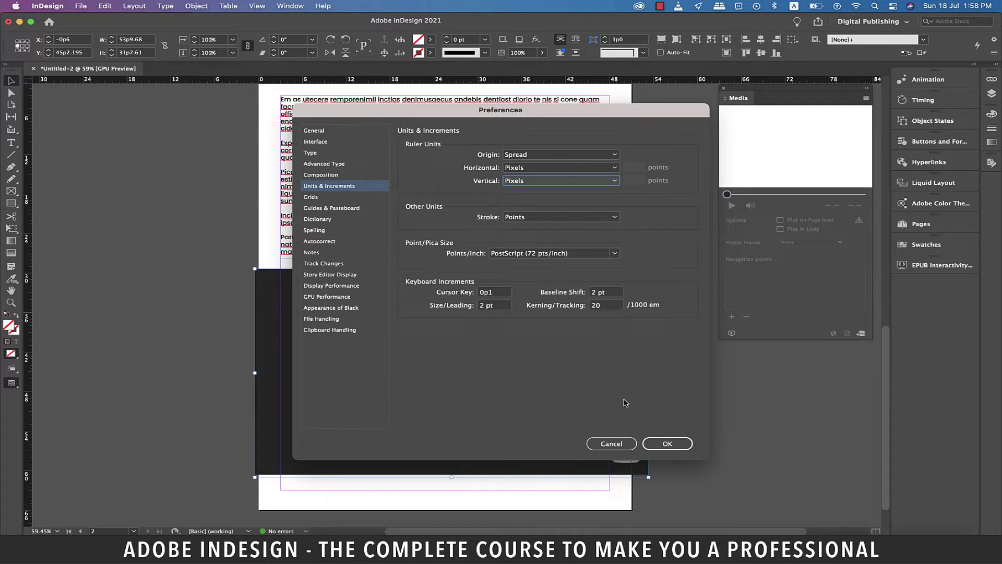
{"action": "left_click", "coordinate": [659, 444]}
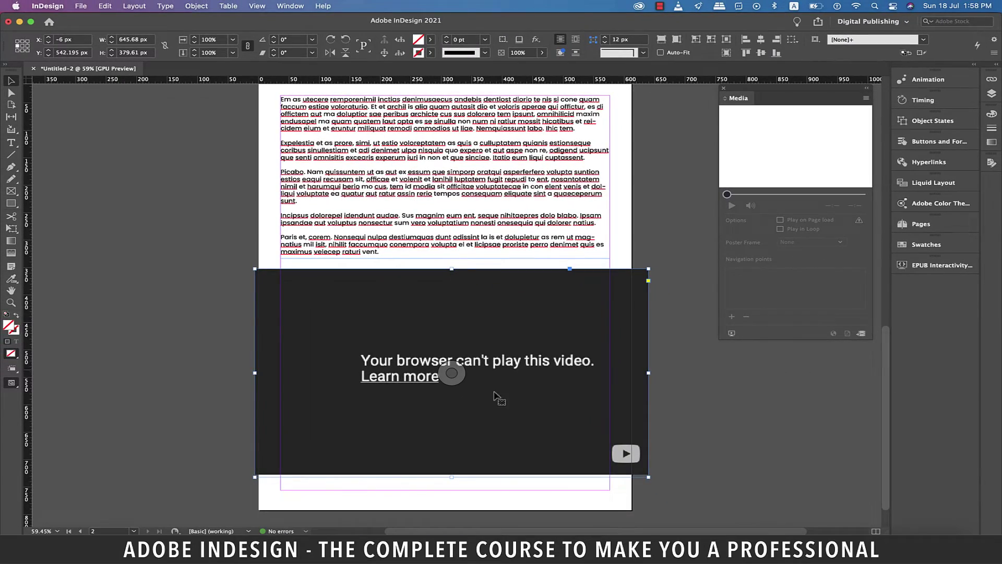
- Edit the embed's HTML to width 645.68 and height 379.61, replacing 560 and 315
{"action": "right_click", "coordinate": [481, 369]}
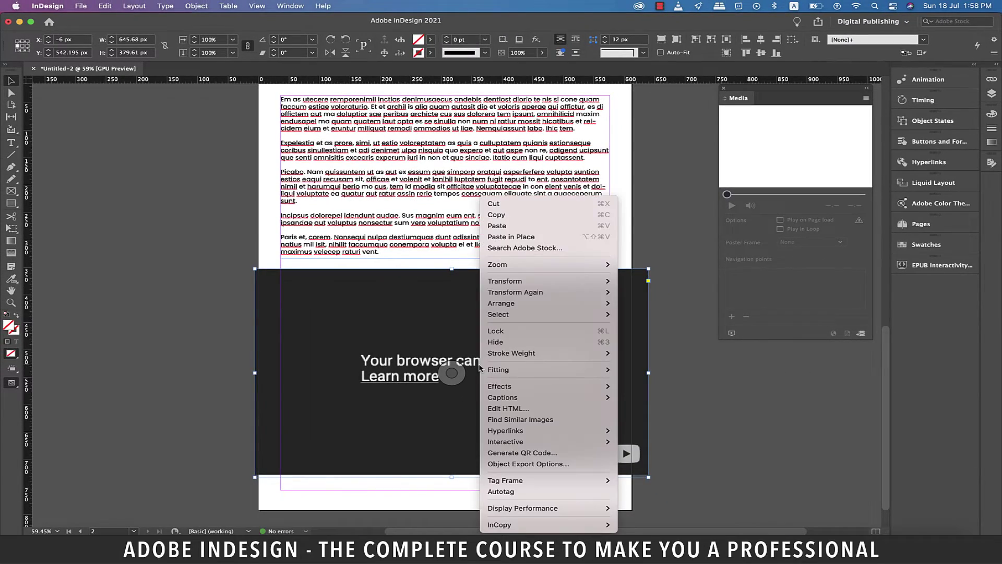
{"action": "left_click", "coordinate": [537, 408]}
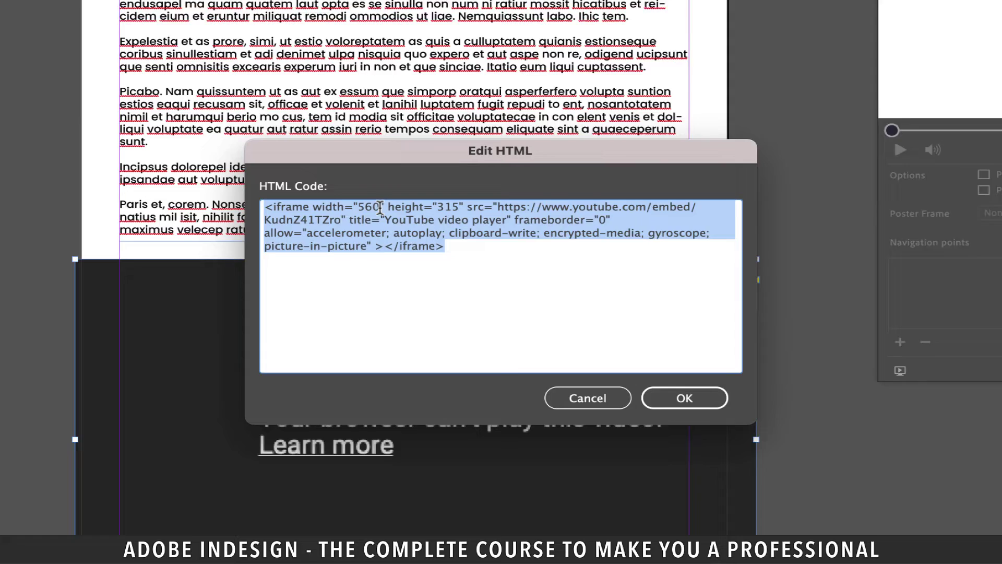
{"action": "left_click", "coordinate": [428, 238]}
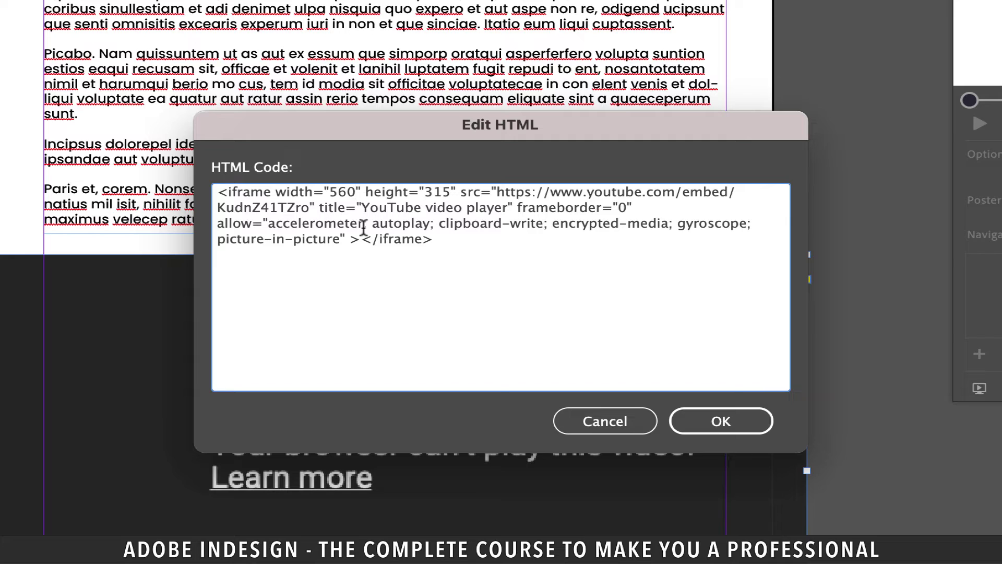
{"action": "key", "text": "BackSpace"}
{"action": "key", "text": "BackSpace"}
{"action": "key", "text": "BackSpace"}
{"action": "type", "text": "645."}
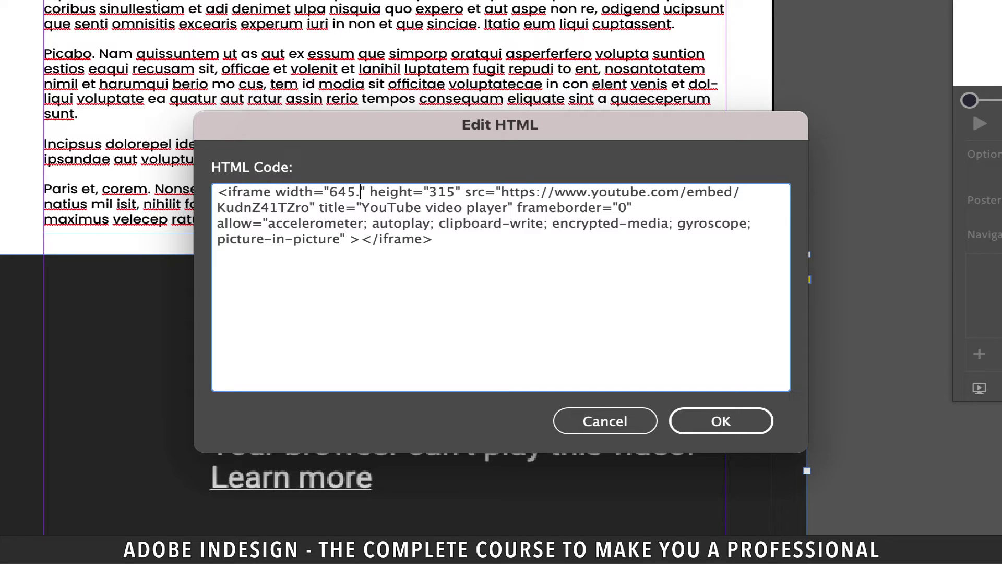
{"action": "type", "text": "68"}
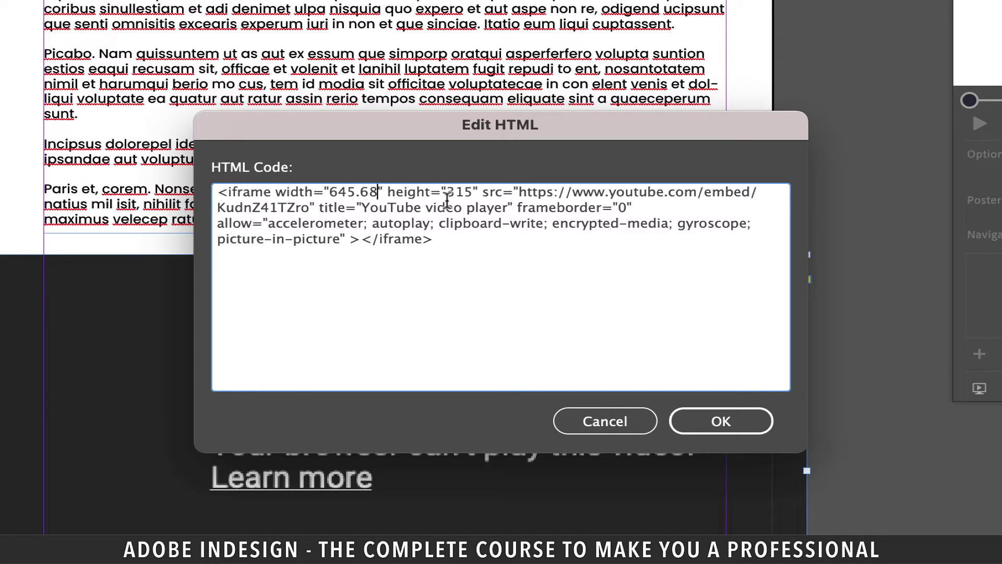
{"action": "double_click", "coordinate": [458, 192]}
{"action": "type", "text": "37"}
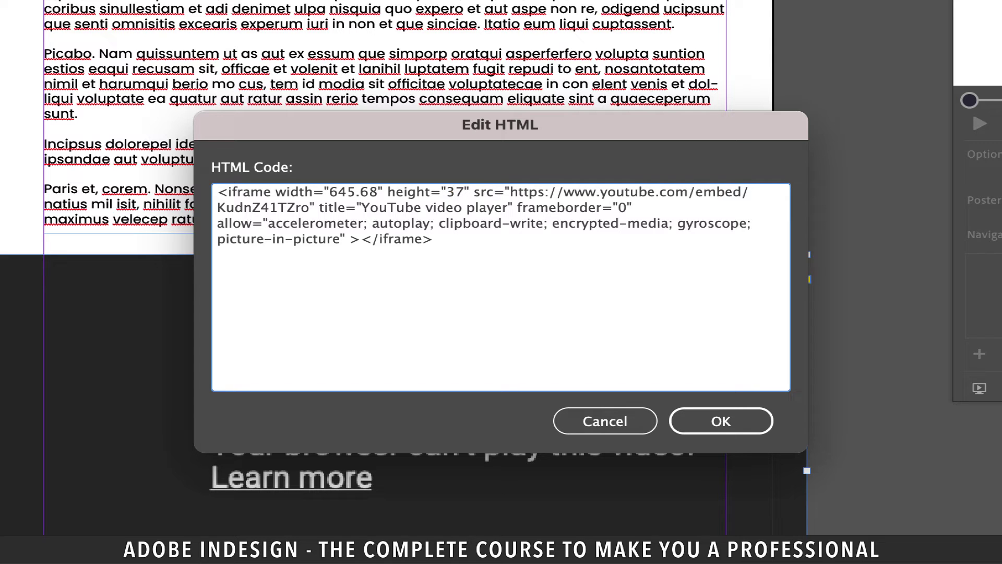
{"action": "type", "text": "9.61"}
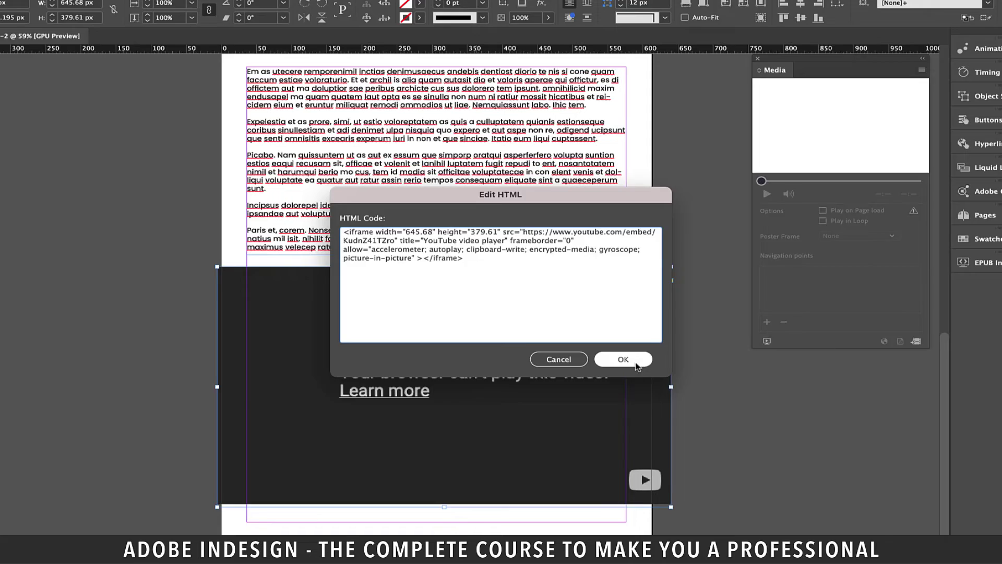
{"action": "left_click", "coordinate": [723, 421]}
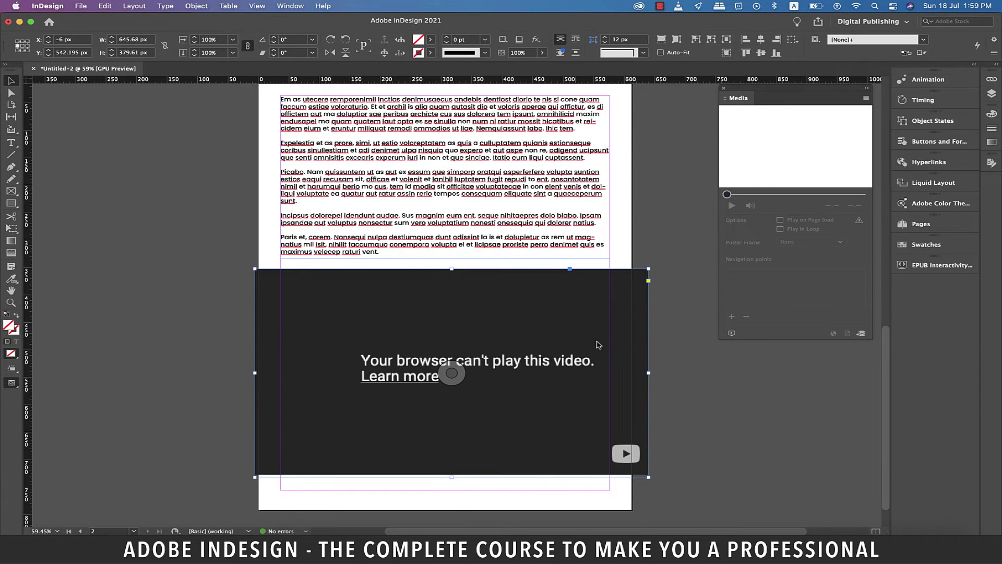
- Play the resized YouTube embed in the EPUB Interactivity Preview
{"action": "left_click", "coordinate": [909, 266]}
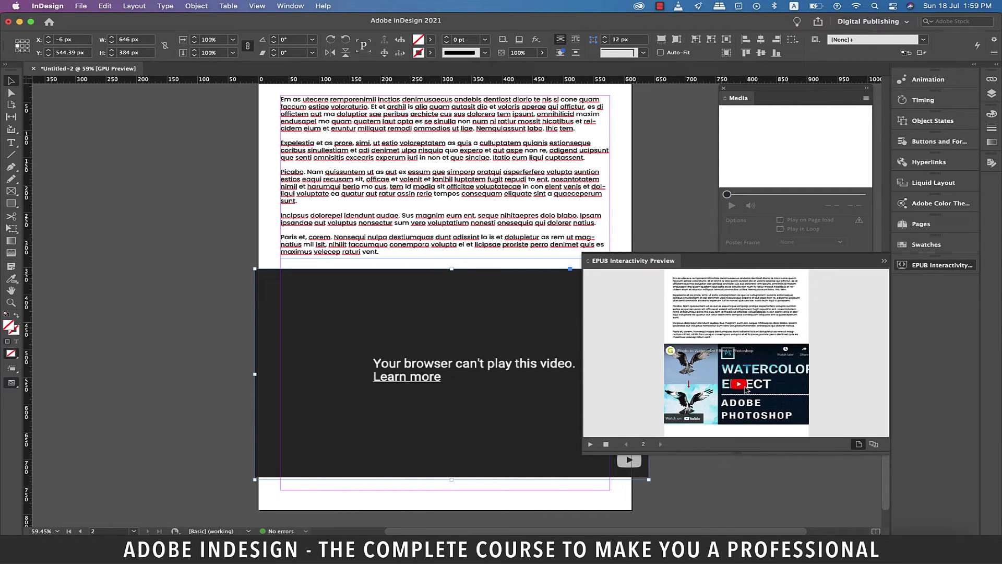
{"action": "left_click", "coordinate": [739, 385]}
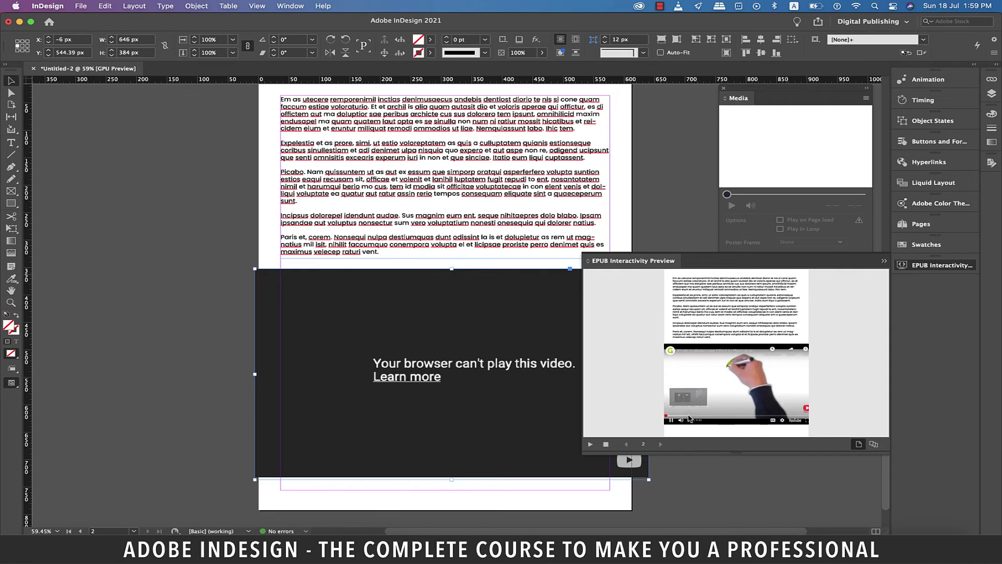